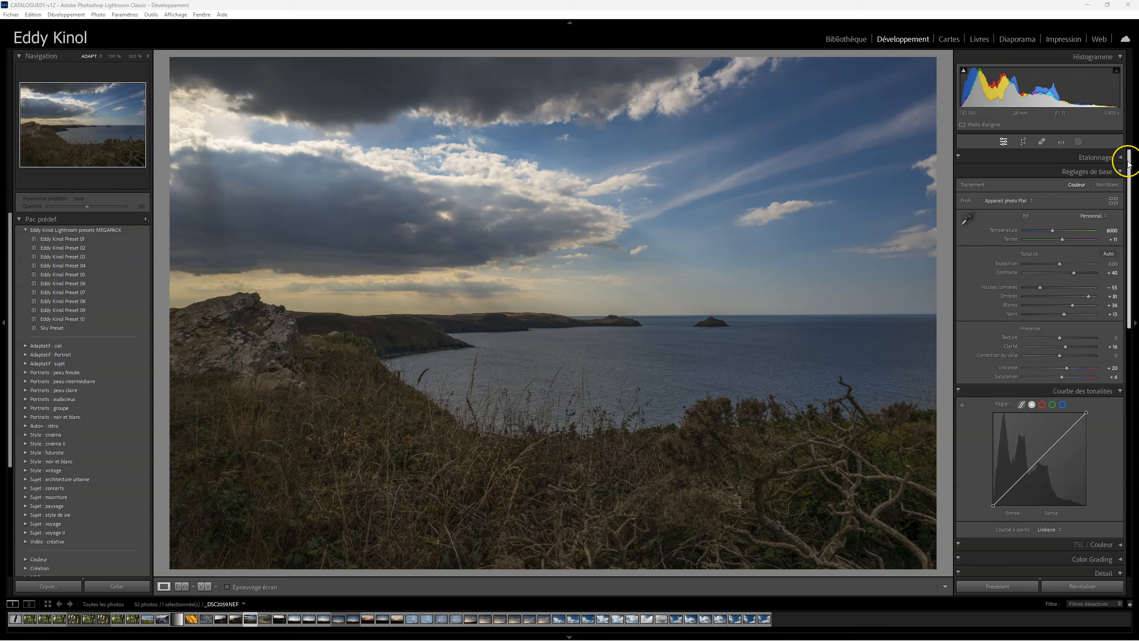
Step: Create an object mask over the distant headland's tip using the rectangular object selection mode
click(1077, 143)
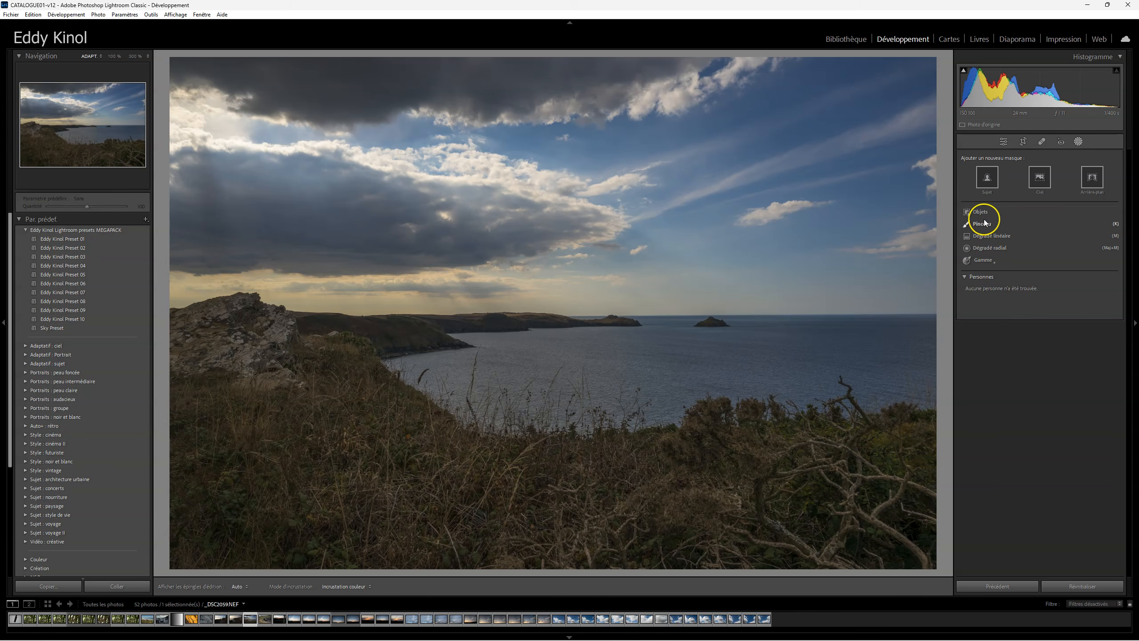
click(980, 212)
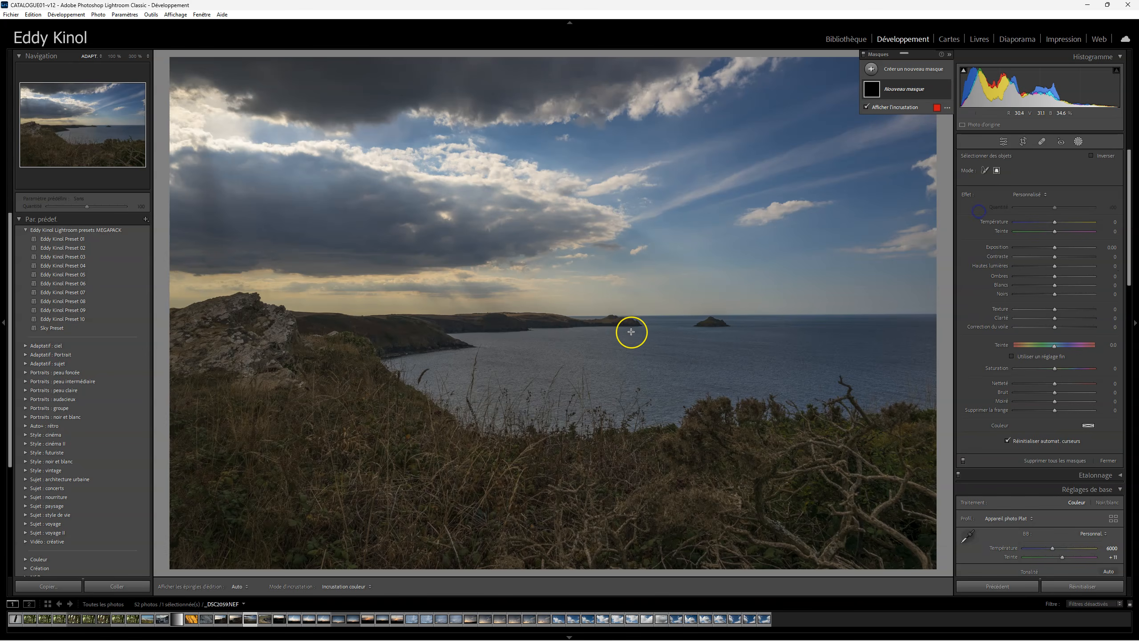
click(608, 328)
click(612, 322)
click(665, 350)
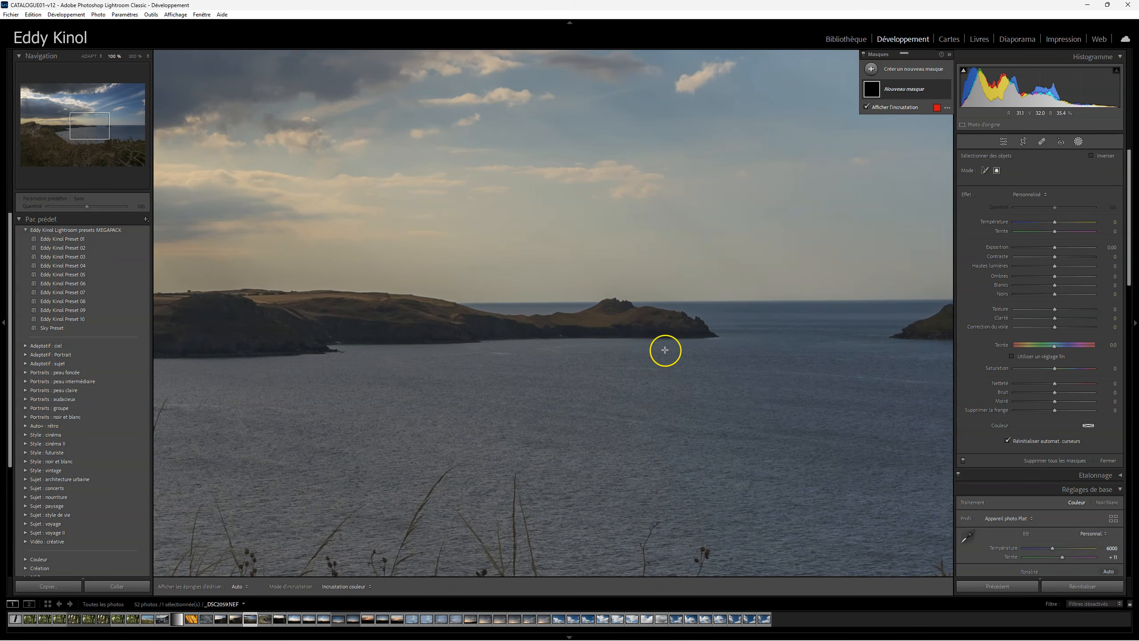
click(987, 170)
click(994, 171)
drag(553, 283, 732, 351)
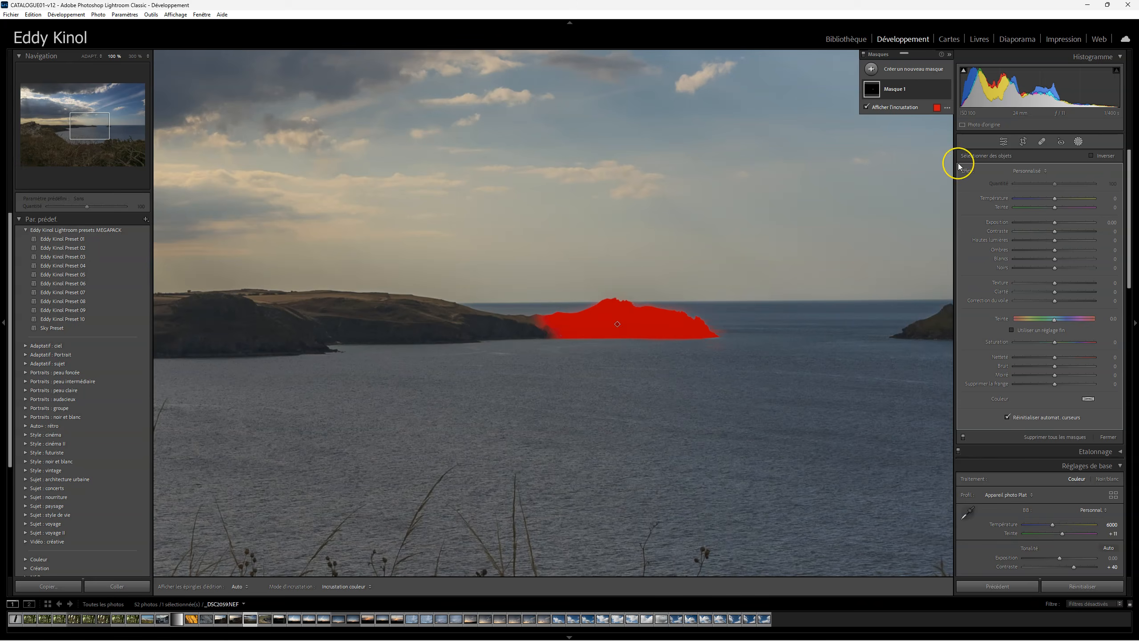
Step: Add a brushed object selection to the mask over the low land joining the headland's tip to the coast
click(924, 86)
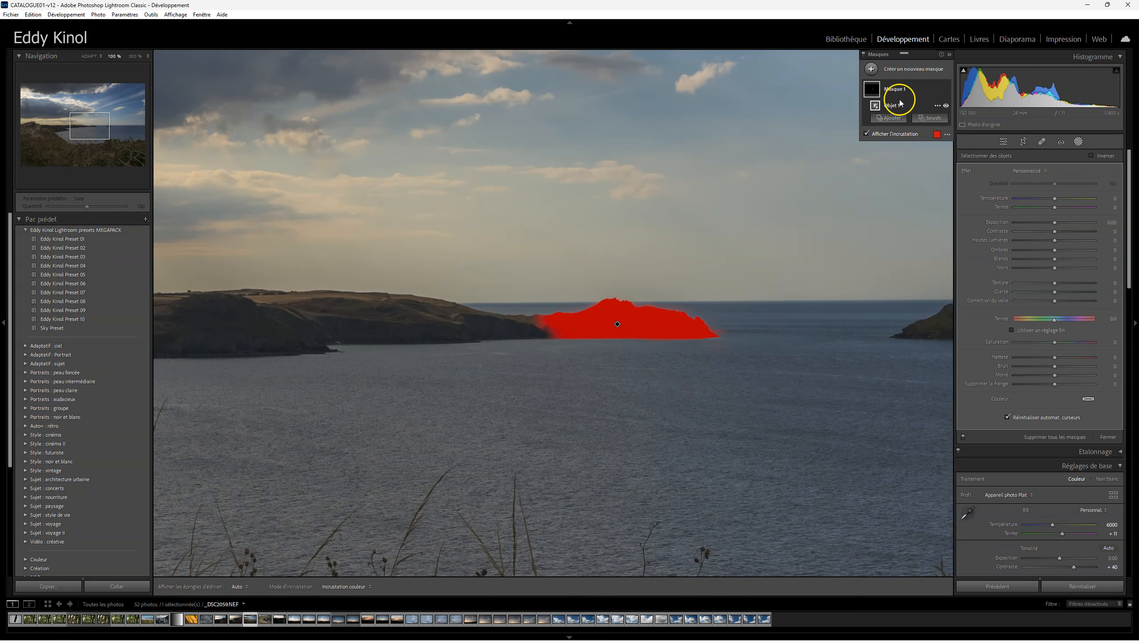
click(889, 118)
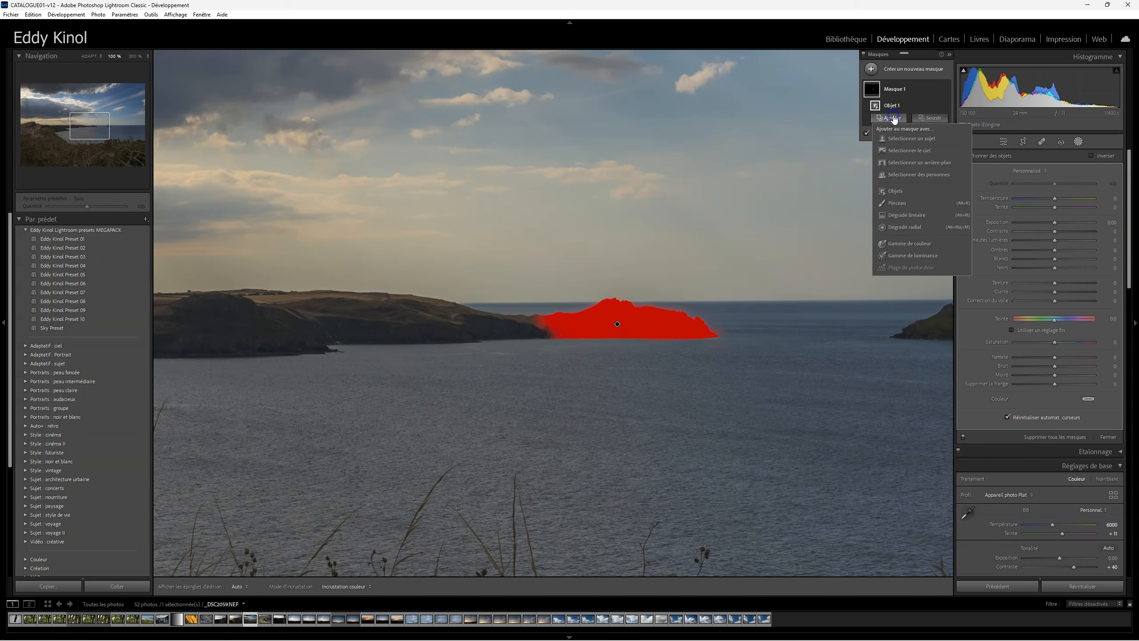
click(901, 192)
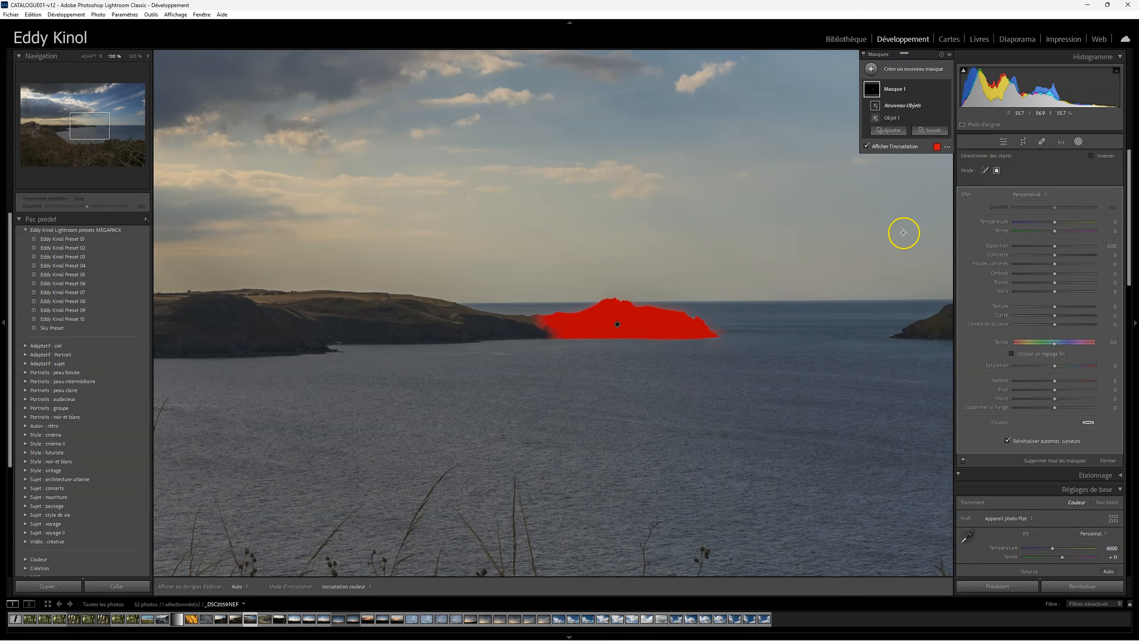
click(984, 172)
mouse_move(461, 327)
mouse_down()
mouse_move(542, 332)
mouse_move(465, 317)
mouse_move(536, 319)
mouse_move(522, 323)
mouse_move(562, 334)
mouse_up()
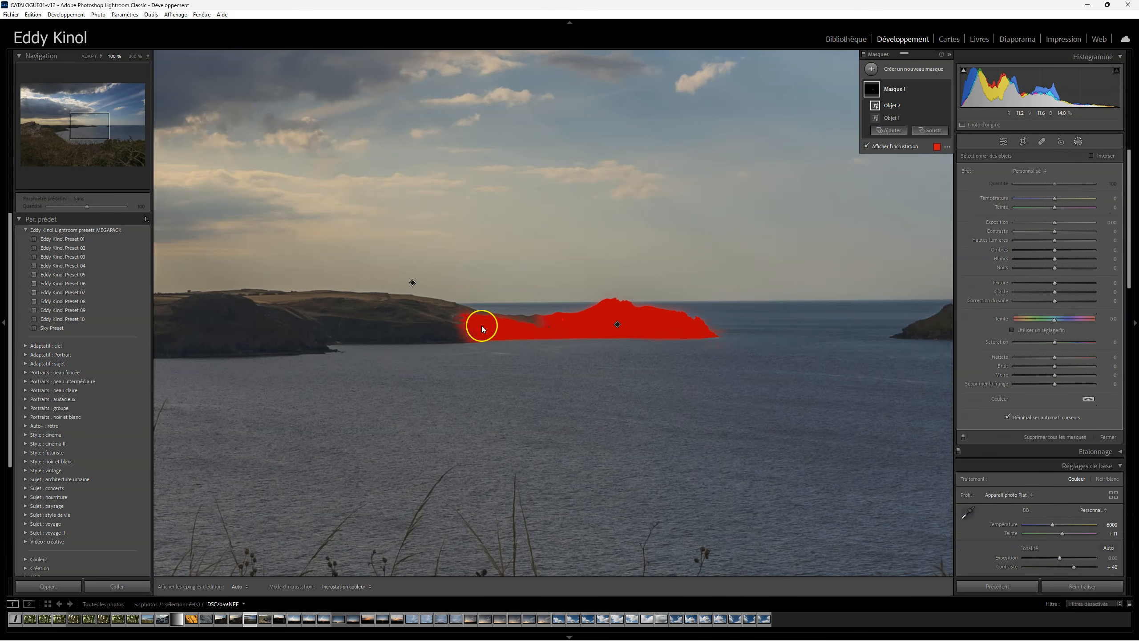
Step: Add another brushed object selection to the mask along the upper ridge of that low land
click(895, 135)
click(895, 224)
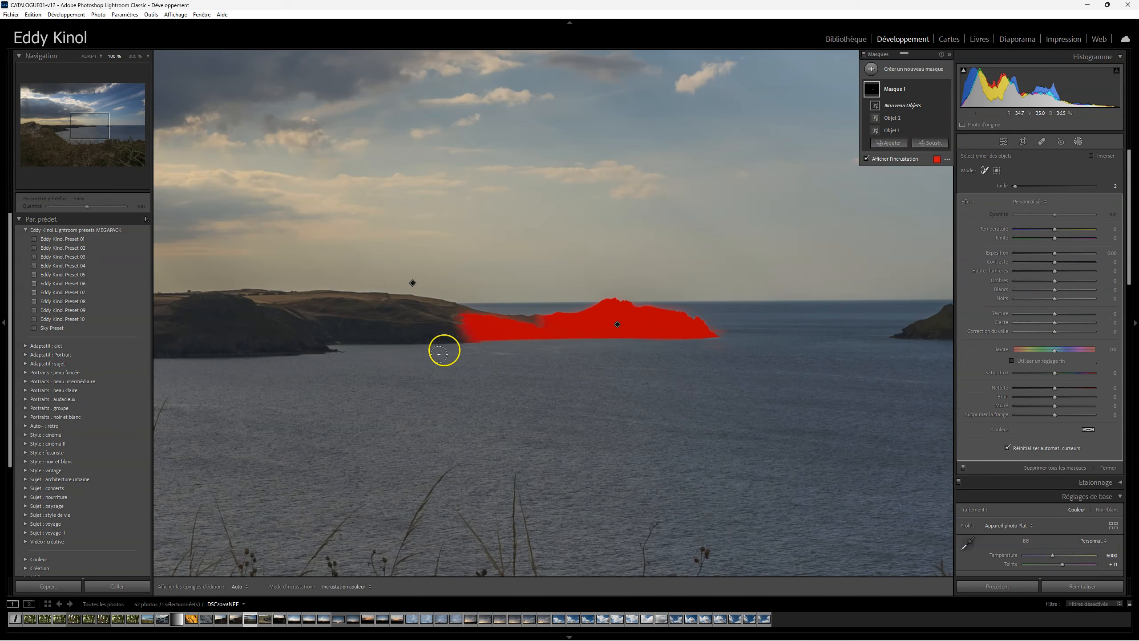
drag(457, 311, 539, 325)
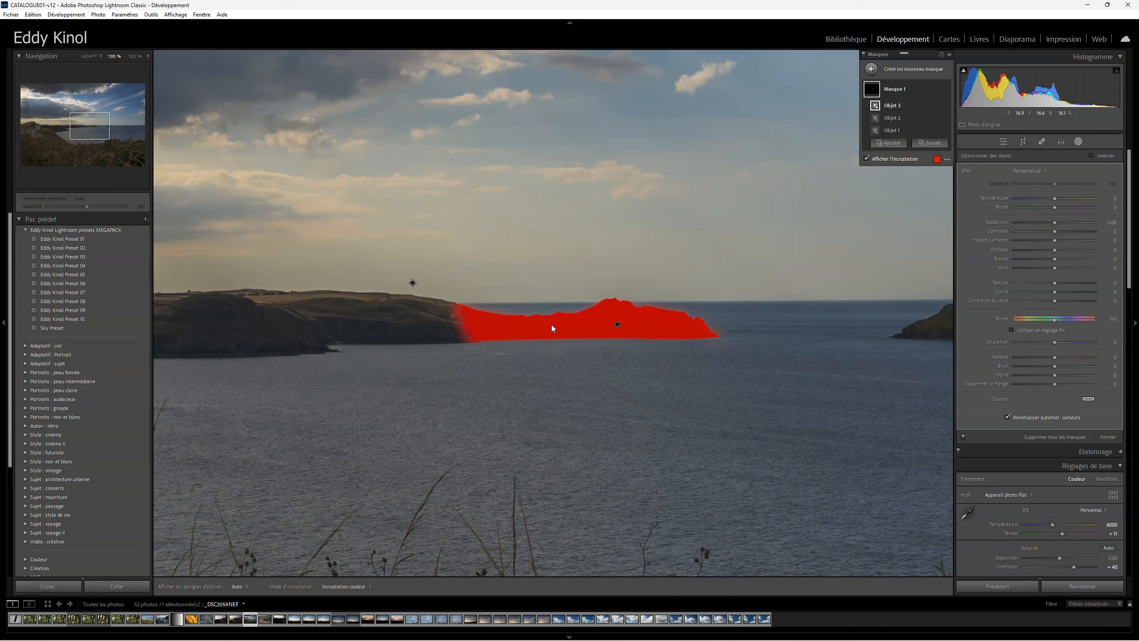
Step: Inspect the mask in the white-on-black overlay mode and return to the colour overlay
click(947, 159)
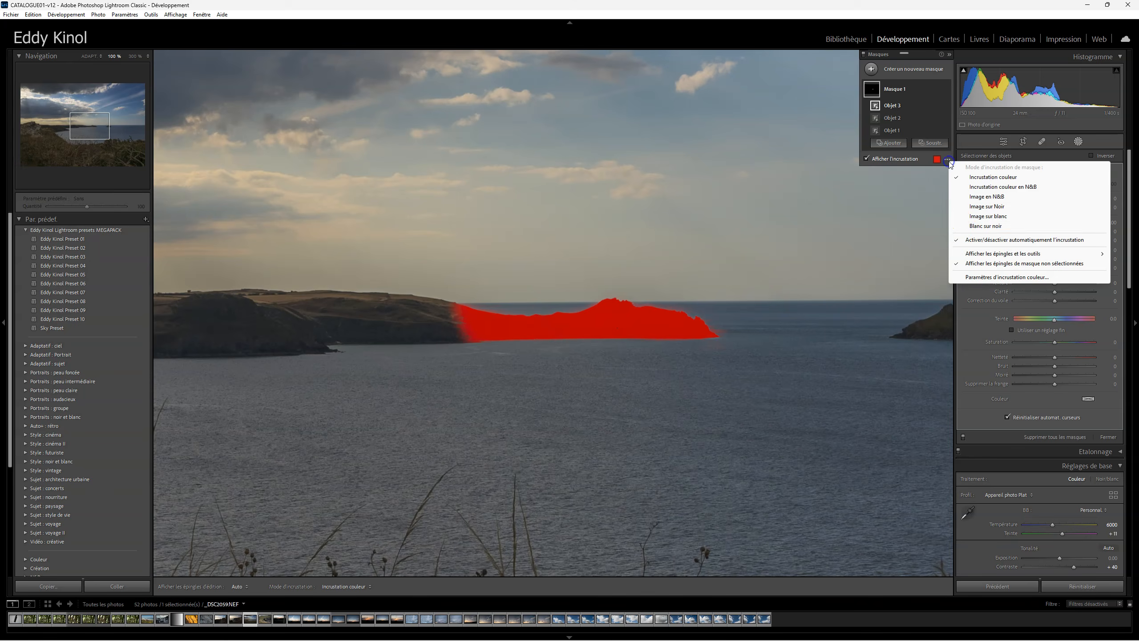
click(979, 227)
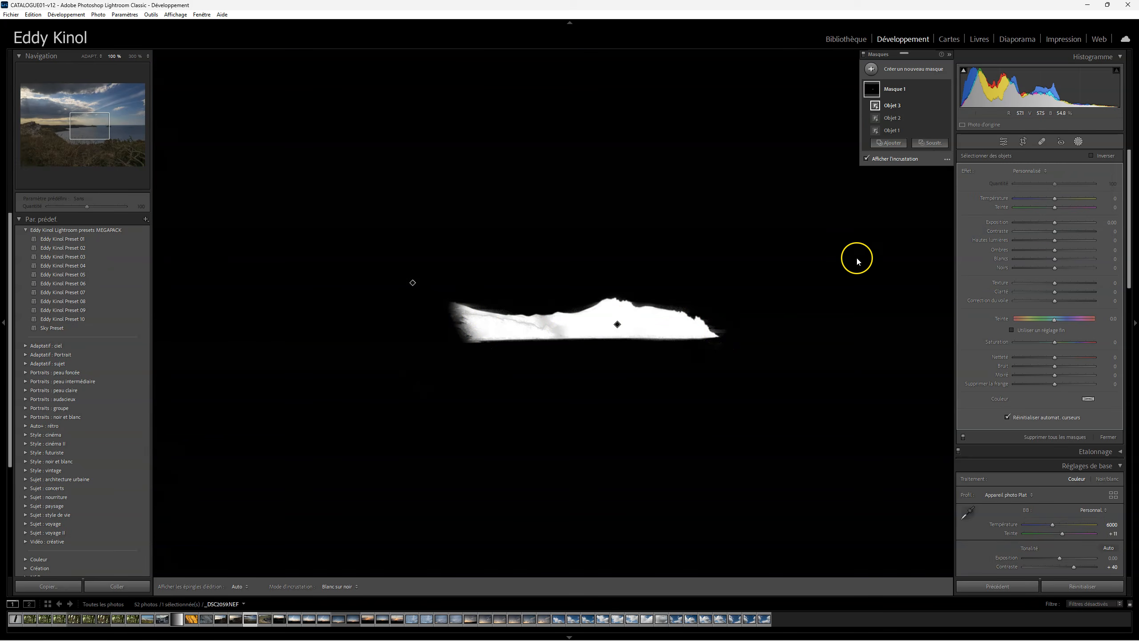
click(947, 160)
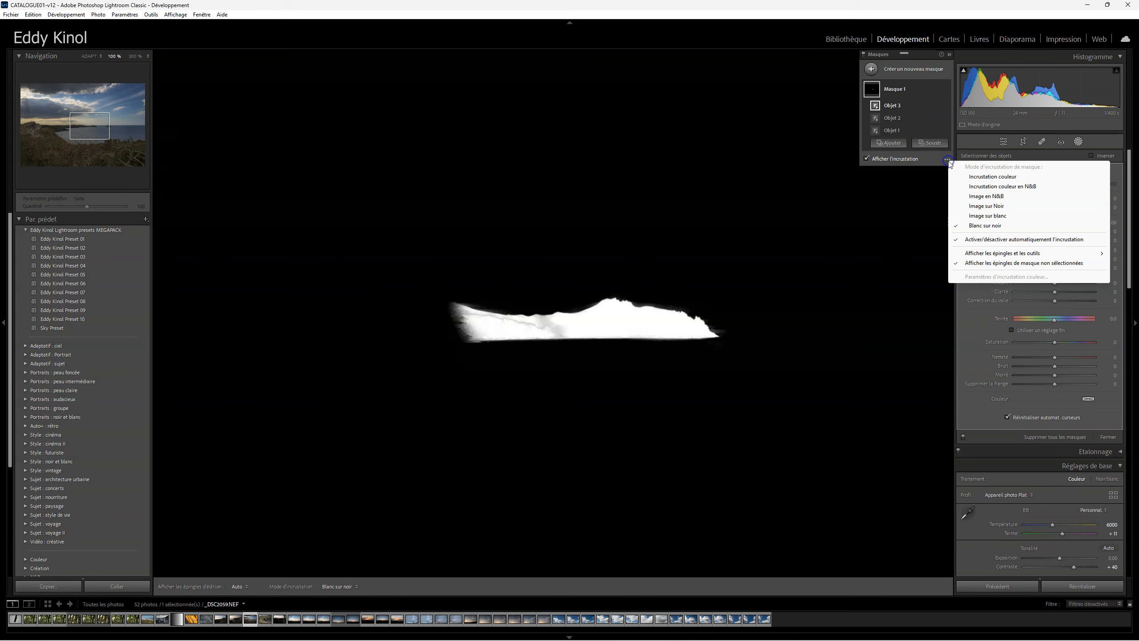
click(964, 177)
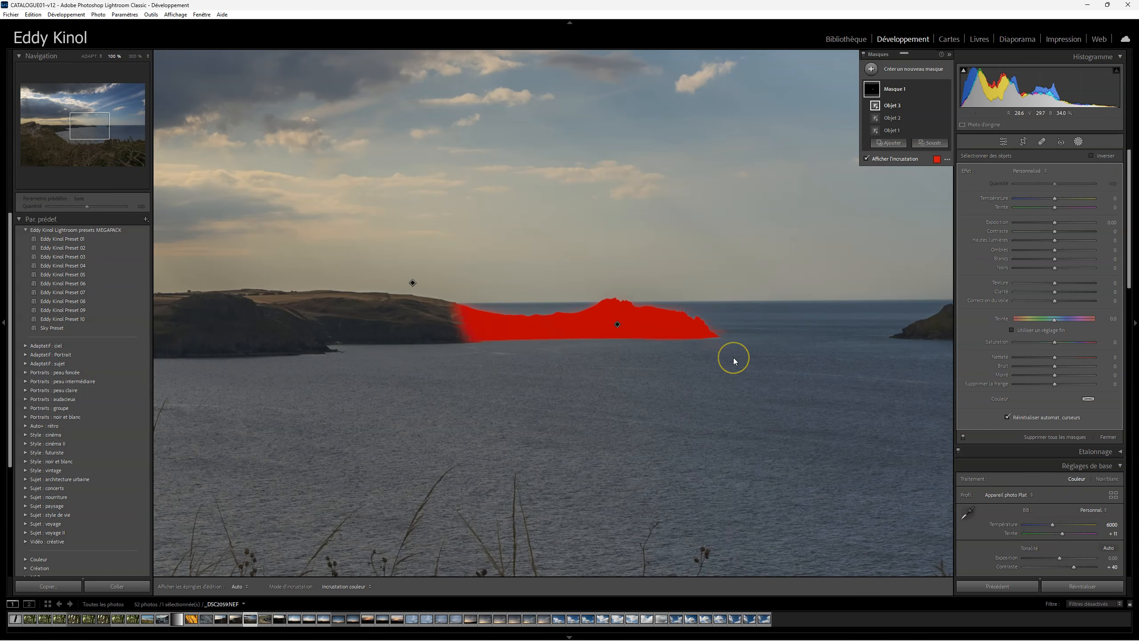
Step: Add a rectangular object selection to the mask over the next stretch of coast beside the masked land
click(889, 143)
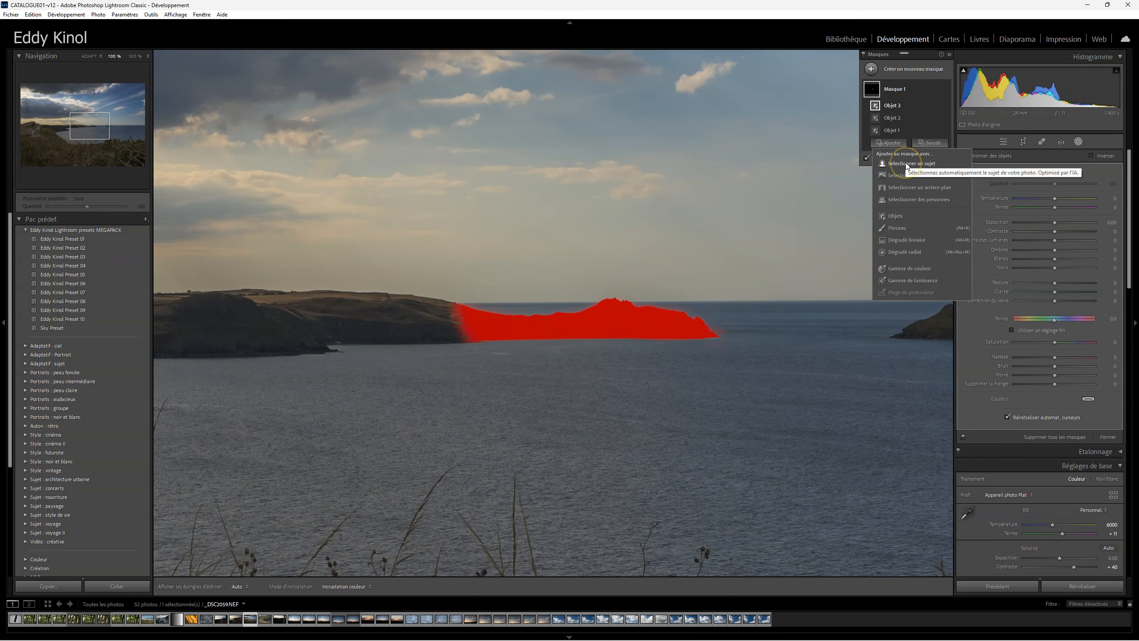
click(897, 216)
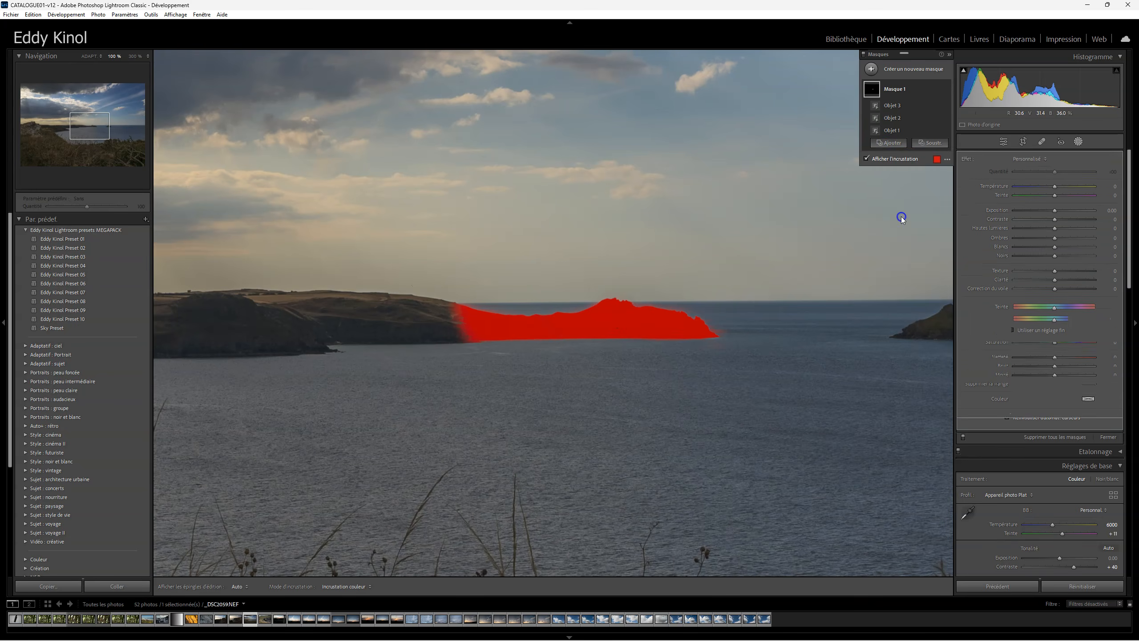
click(997, 171)
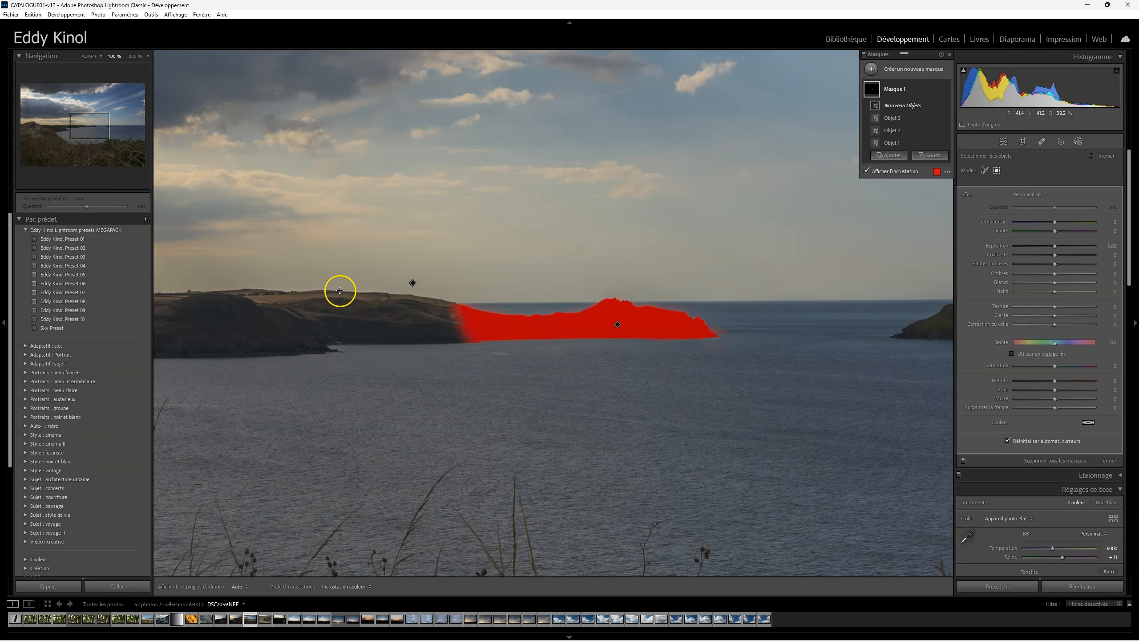
mouse_move(338, 289)
mouse_down()
mouse_move(427, 334)
mouse_move(488, 348)
mouse_up()
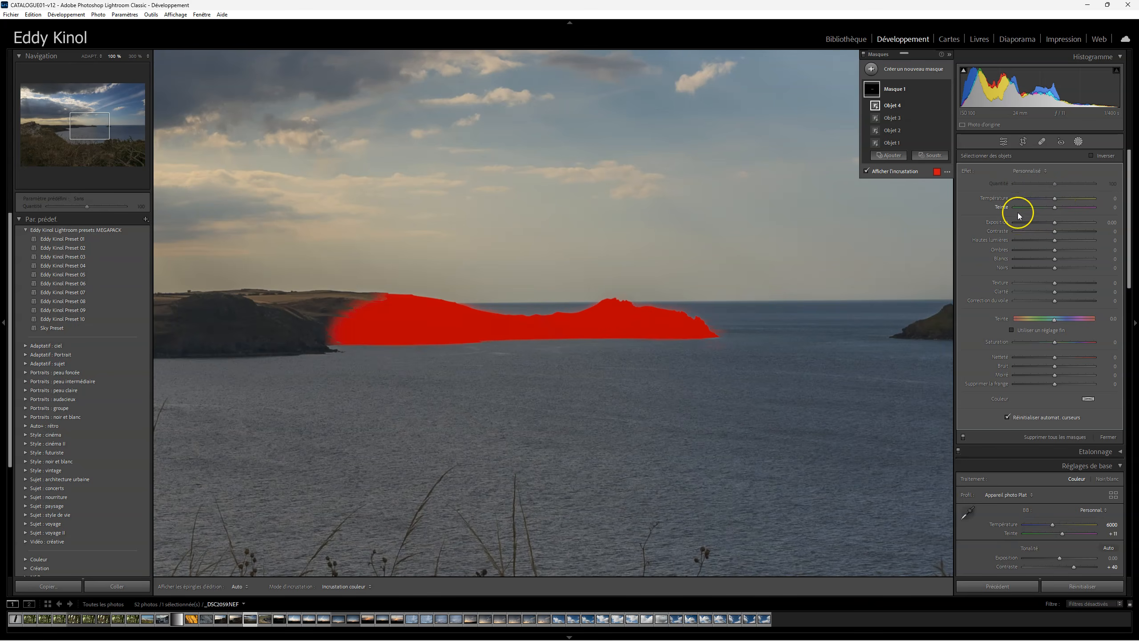
Step: Hide the mask overlay and set the masked land's temperature to 35 and tint to 21, leaving its other adjustments at 0
click(866, 170)
drag(1055, 198, 1056, 241)
double_click(1056, 223)
double_click(1060, 230)
double_click(1056, 241)
click(1055, 267)
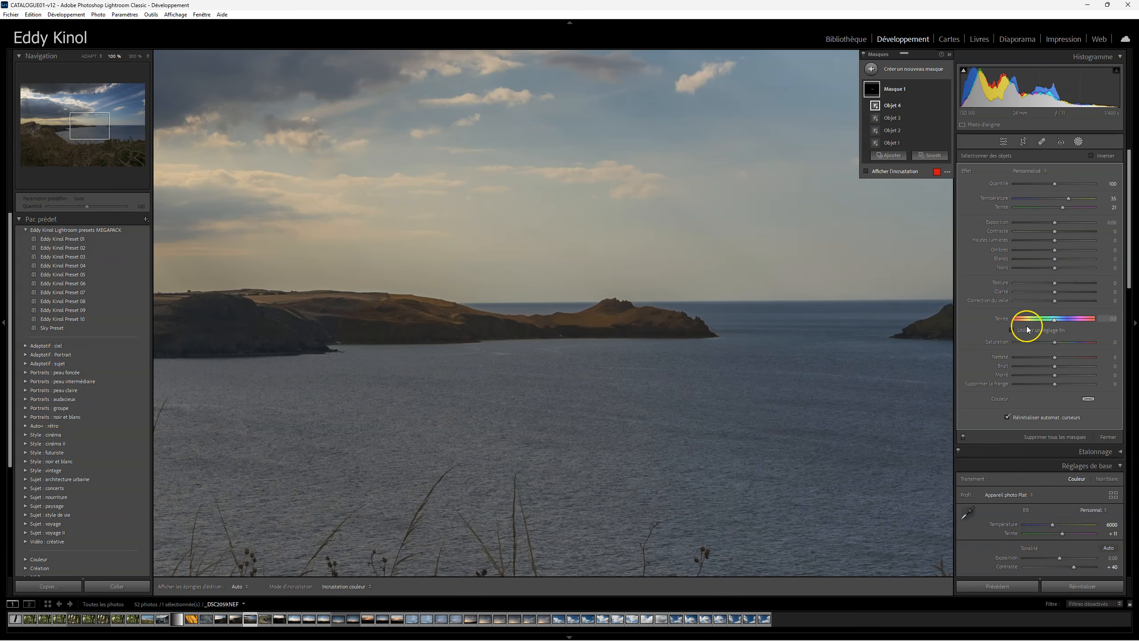
mouse_move(1057, 321)
mouse_down()
mouse_move(1065, 341)
mouse_move(1054, 341)
mouse_up()
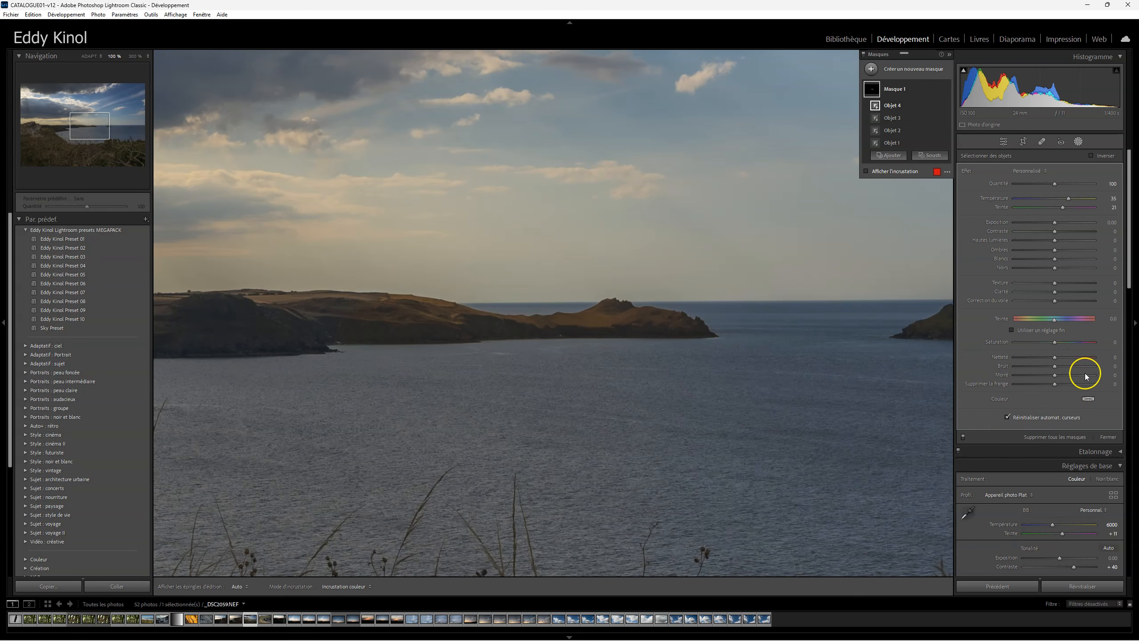
Step: Try different tint colours on the masked land and apply a saturated orange
click(1086, 398)
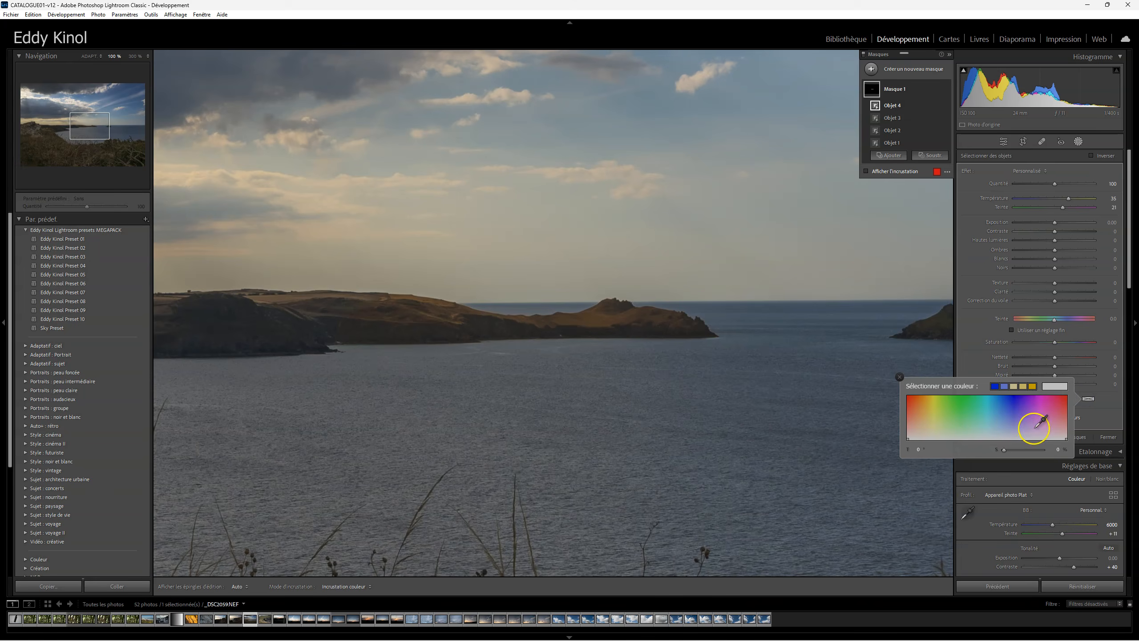
click(1037, 414)
click(975, 413)
click(938, 413)
click(925, 404)
click(901, 377)
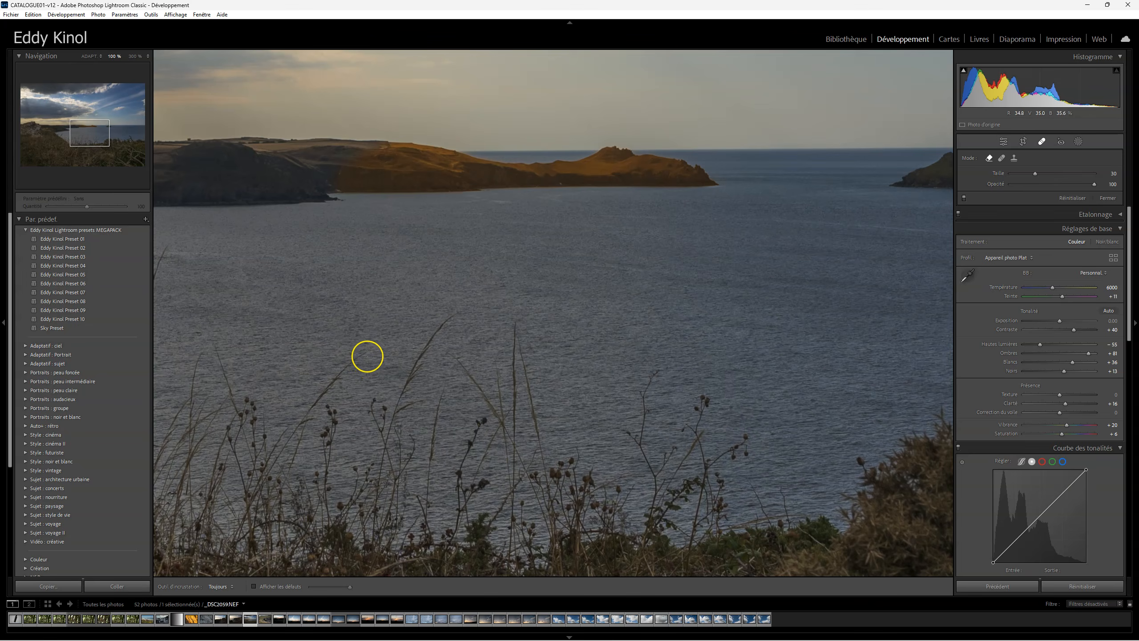
Step: Paint a short diagonal content-aware removal stroke over the water above the grasses, with size 30 and opacity 100, and refresh its replacement
drag(366, 354, 330, 380)
key(ctrl+z)
key(ctrl+y)
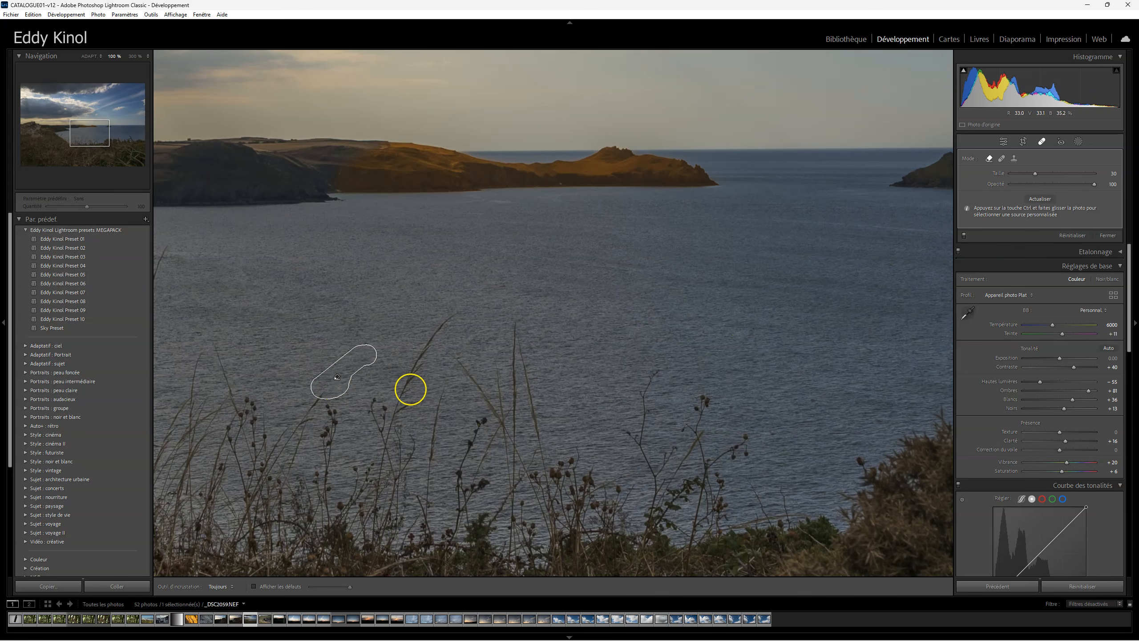
click(1040, 199)
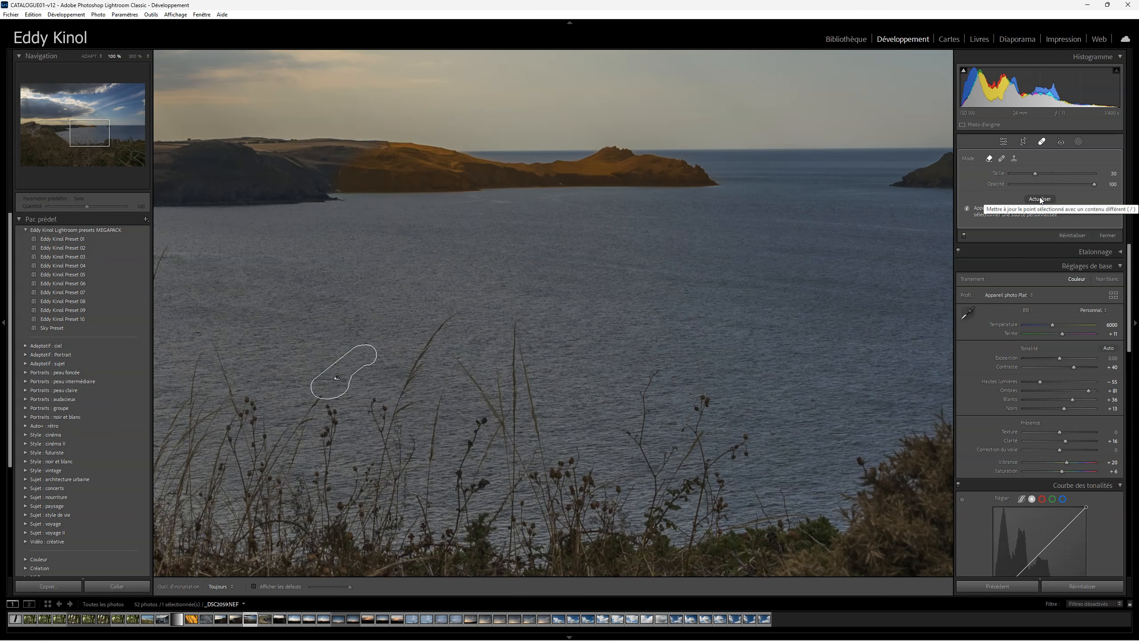
Step: Try the Heal and Clone modes on the removal stroke and return it to content-aware Remove
click(1002, 159)
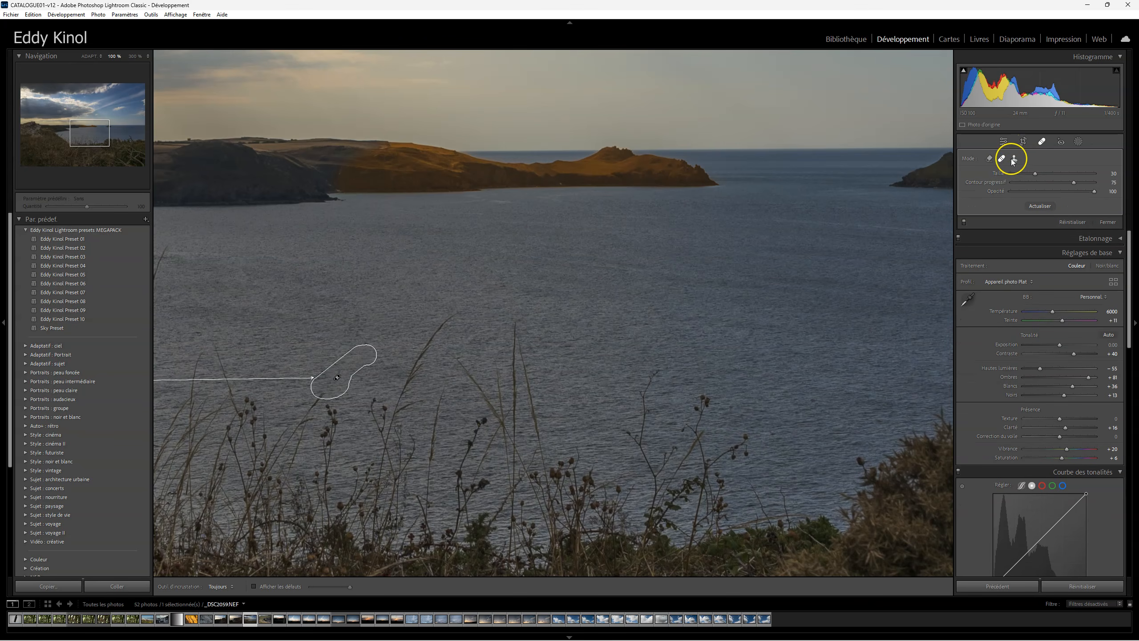
click(1014, 159)
click(988, 158)
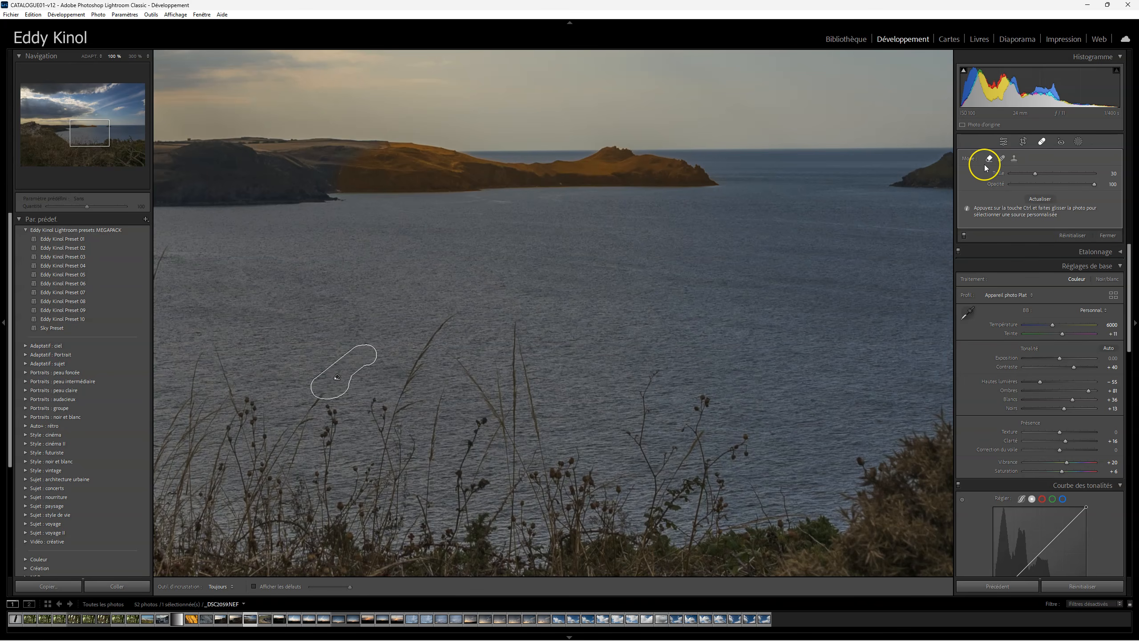
click(989, 159)
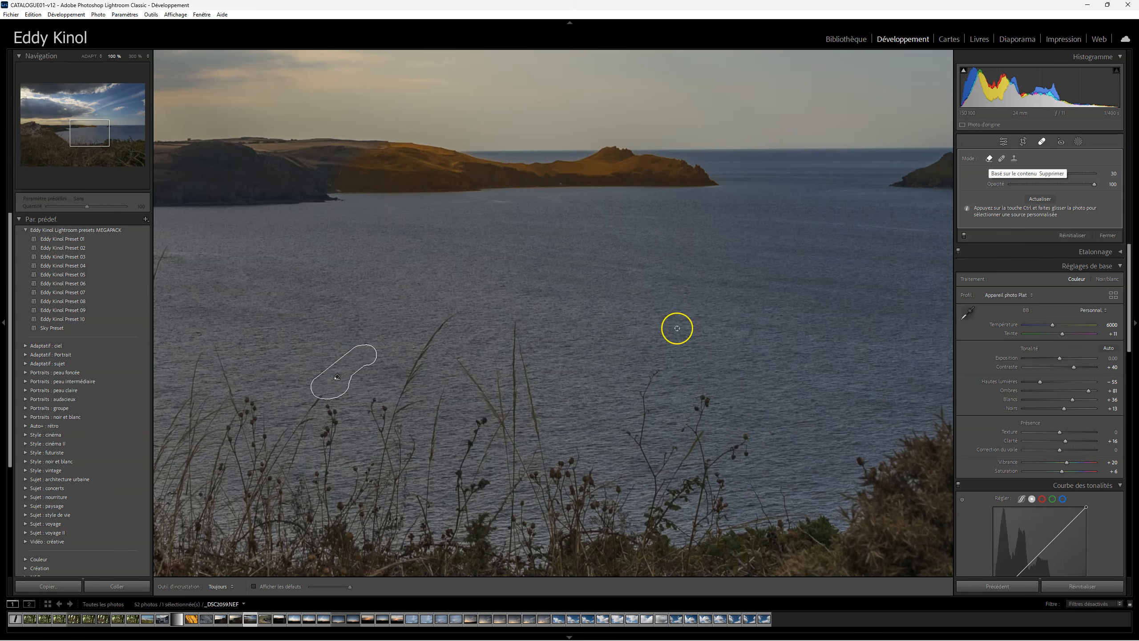
Step: Delete all masks from the photo
click(1079, 142)
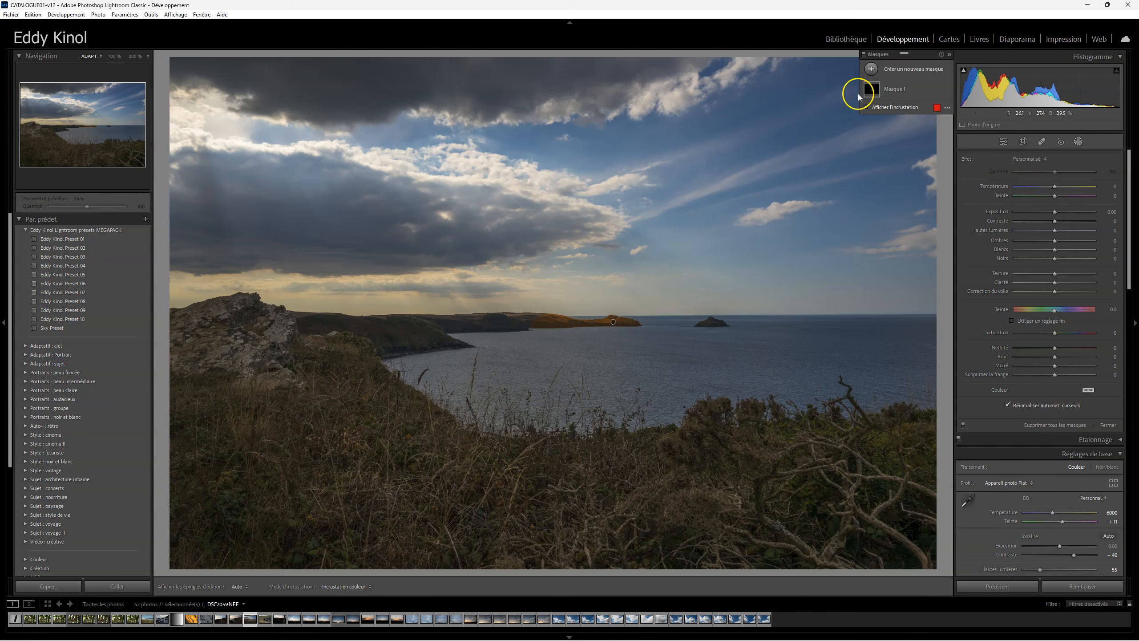
right_click(872, 89)
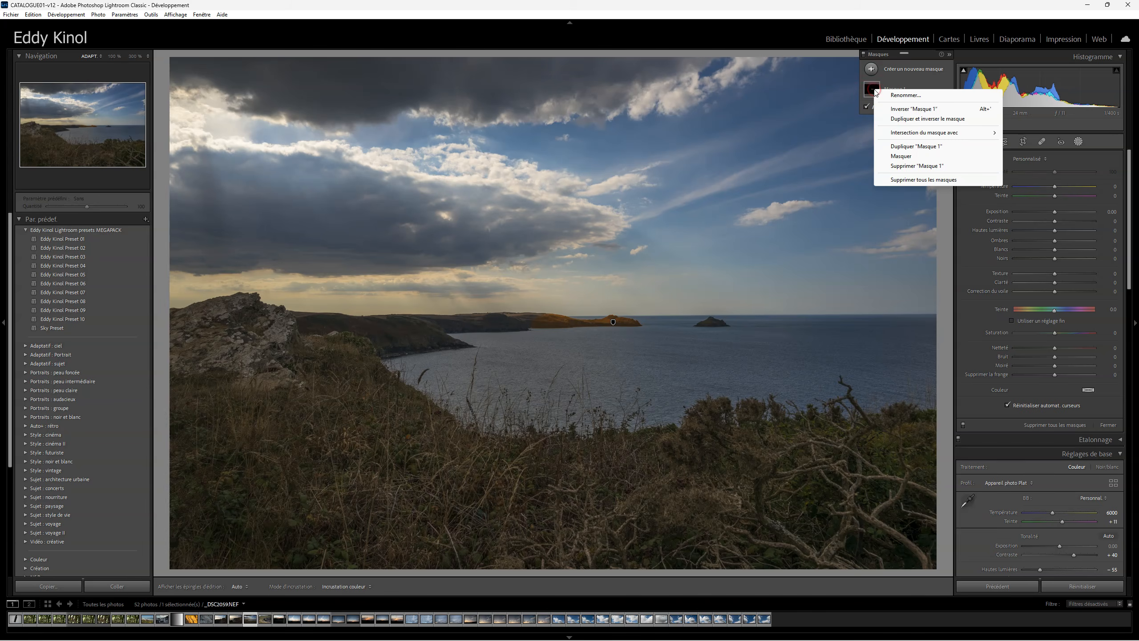
click(906, 179)
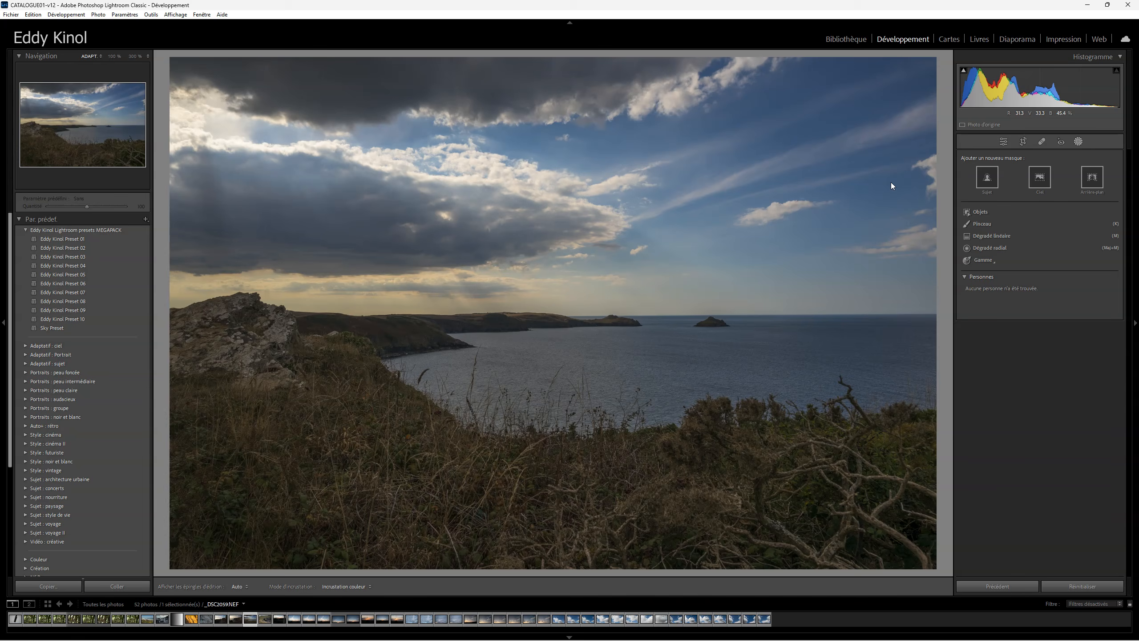
click(890, 183)
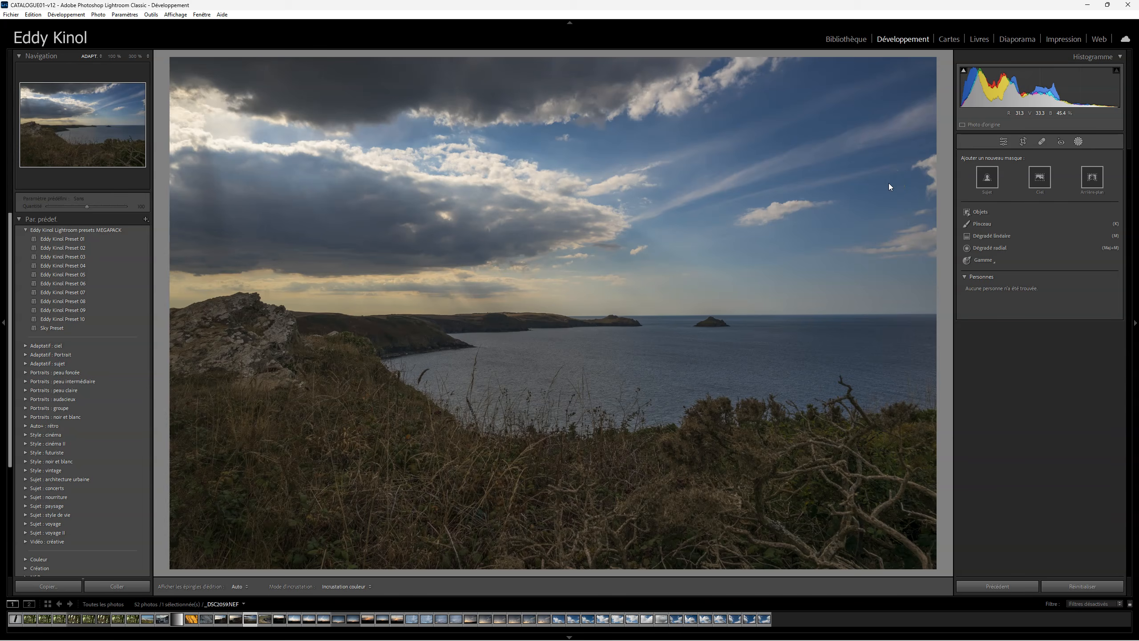